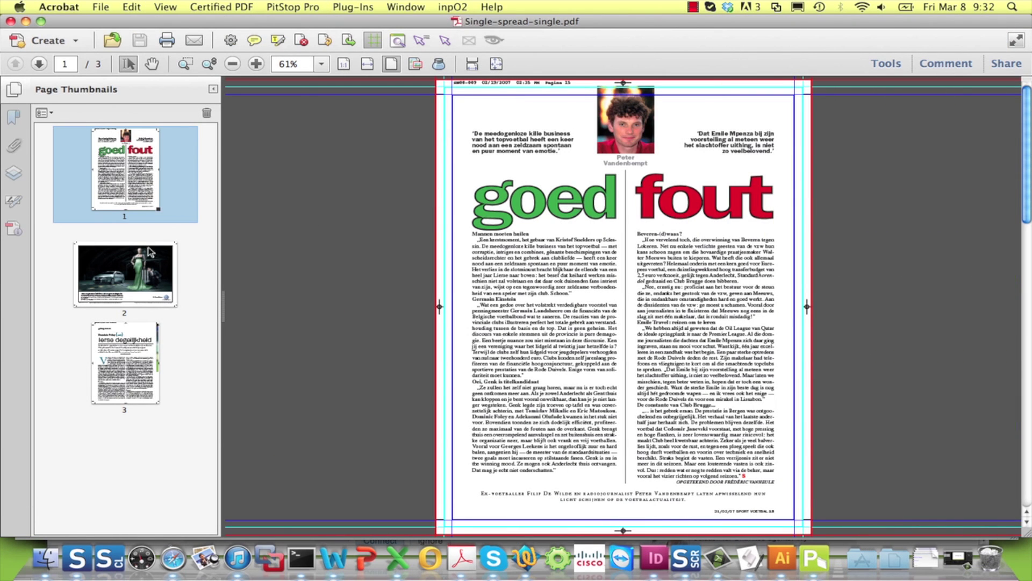
- Show page 2, the landscape Volkswagen Passat ad spread, from the page thumbnails
click(149, 282)
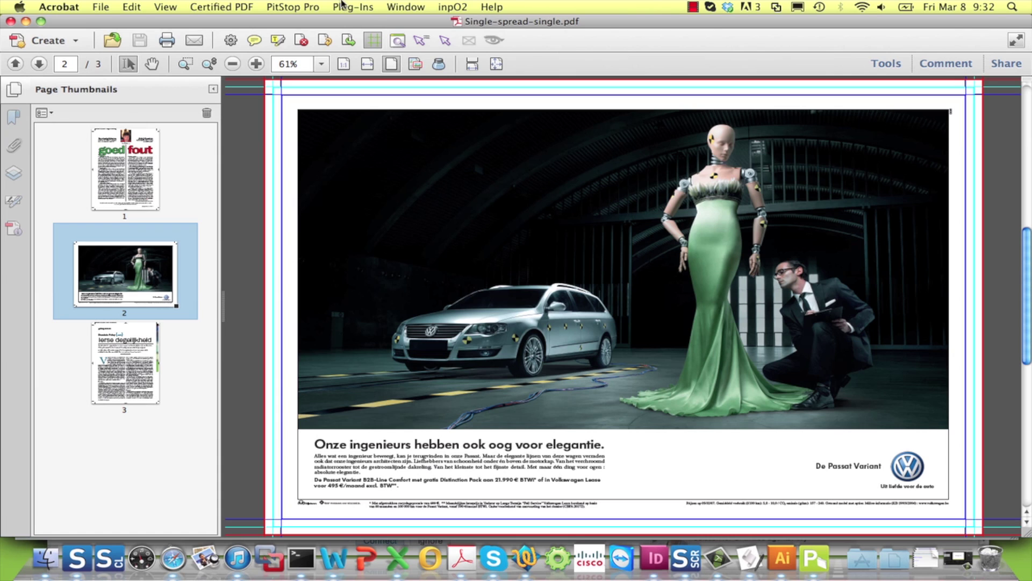
- Edit the Split Pages in Half global change to split only landscape pages, then Save and Run
click(301, 6)
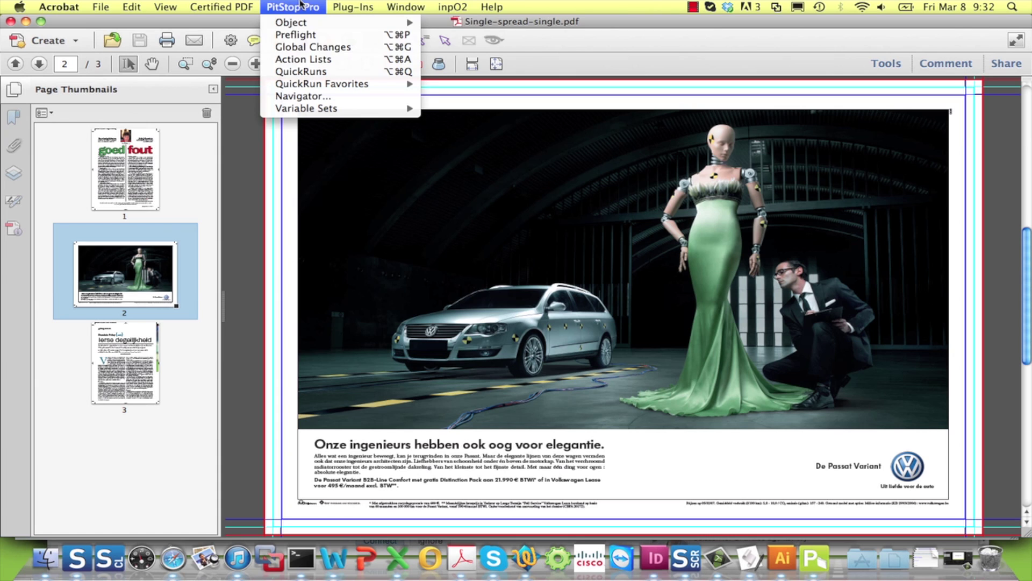
click(310, 48)
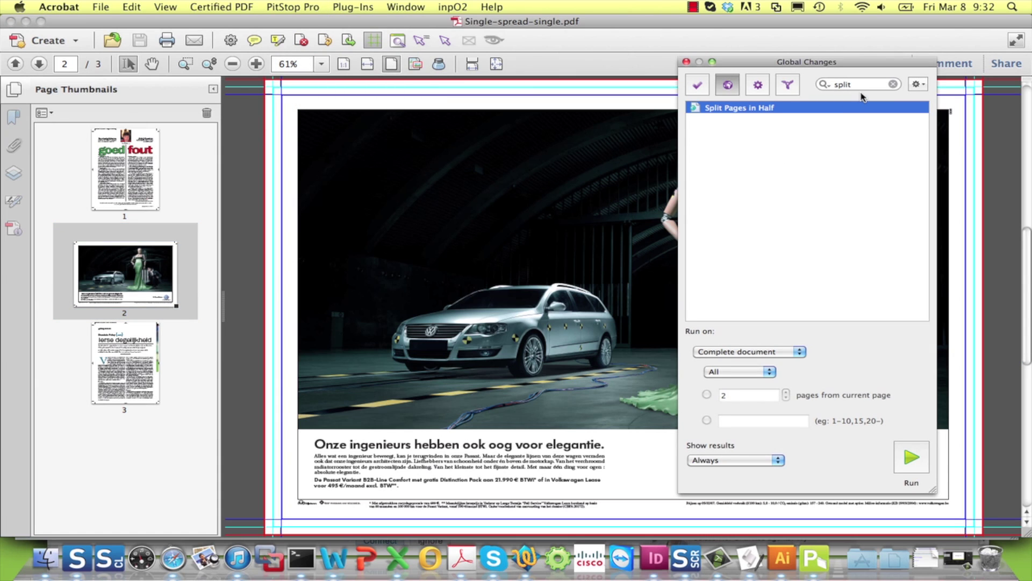
double_click(757, 113)
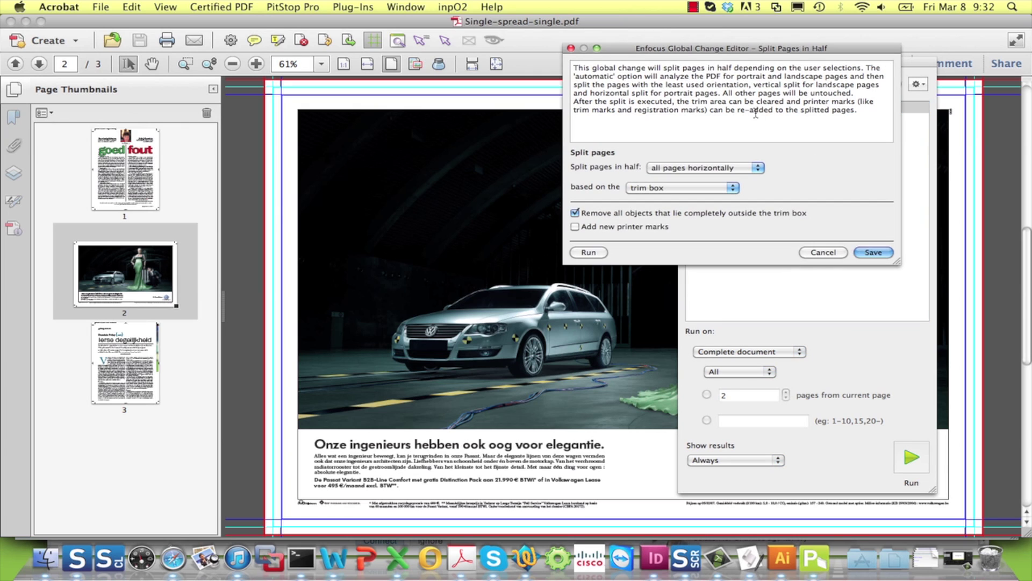
click(701, 171)
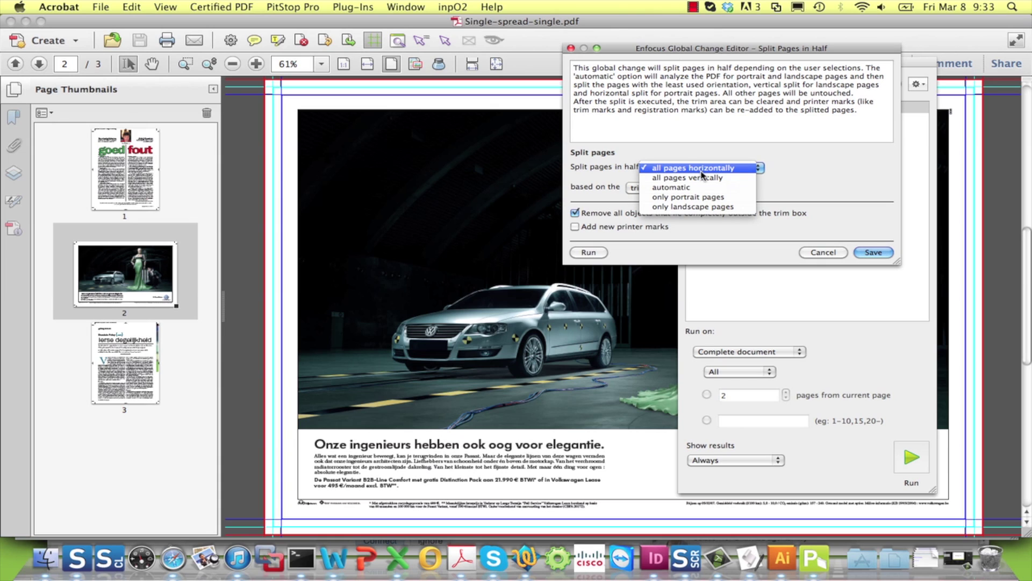
click(706, 182)
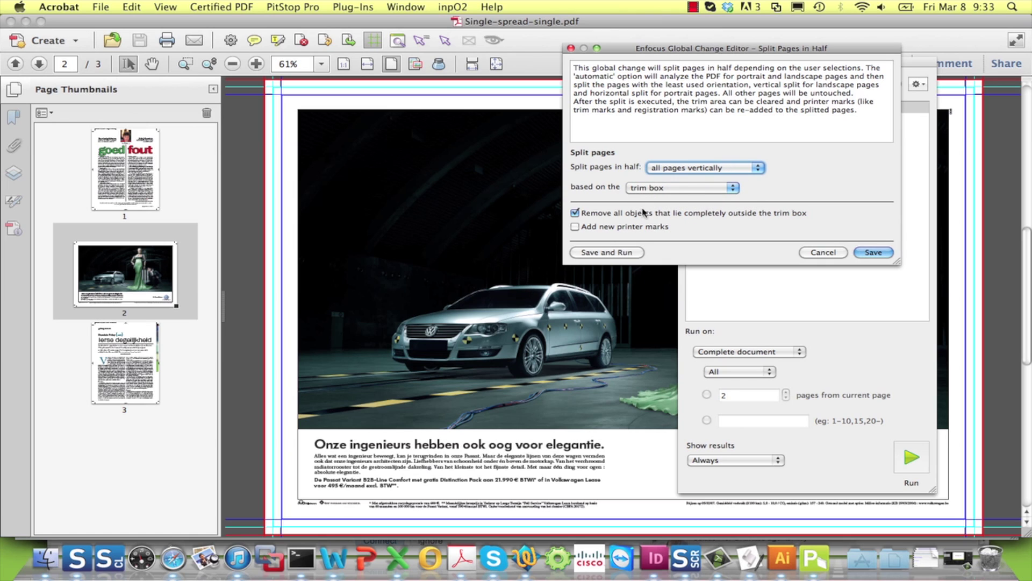
click(712, 170)
click(709, 160)
click(736, 170)
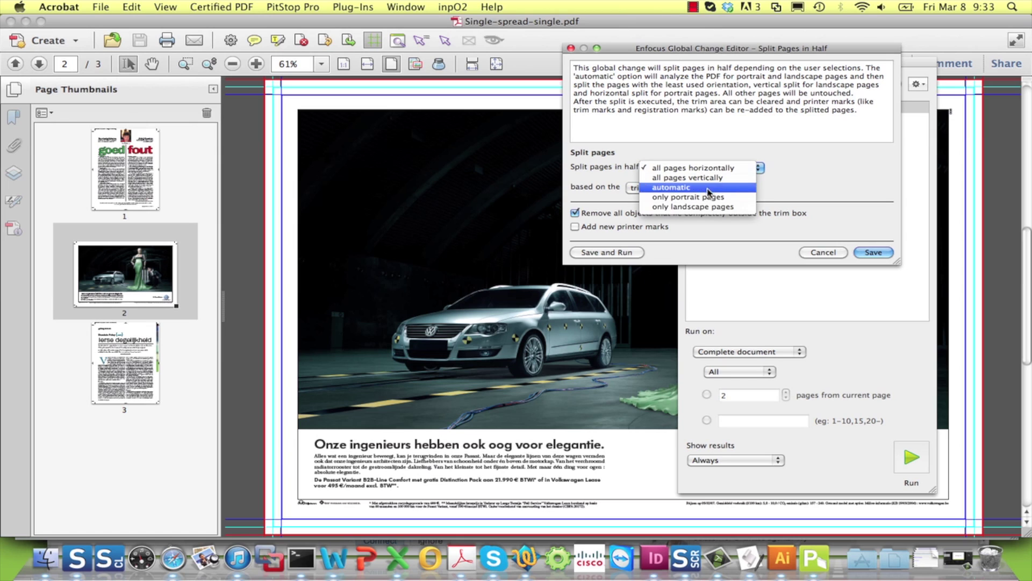
click(702, 207)
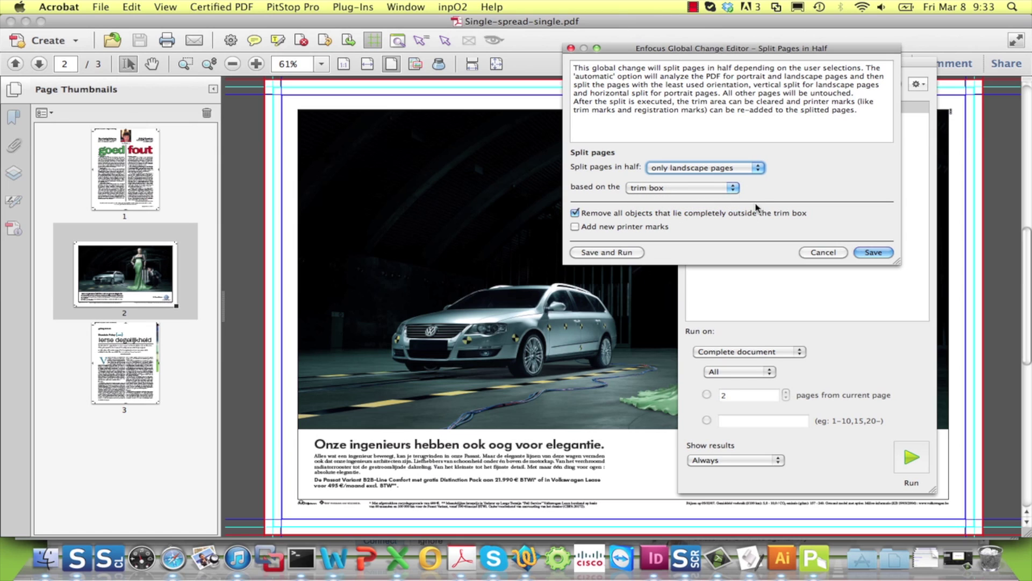
click(618, 254)
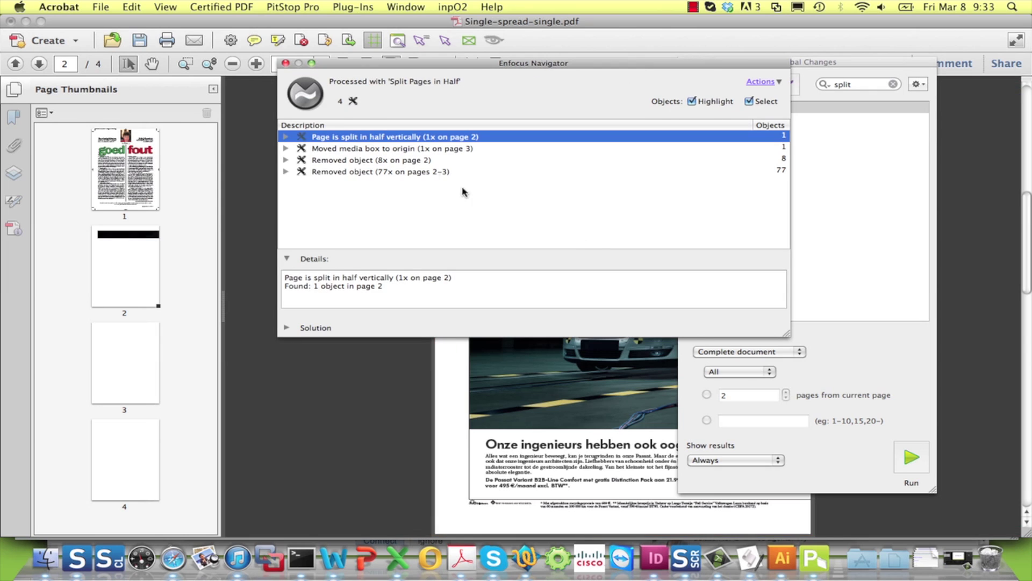
- Close the Navigator report and Global Changes library, then view the new pages 2 and 3
click(286, 64)
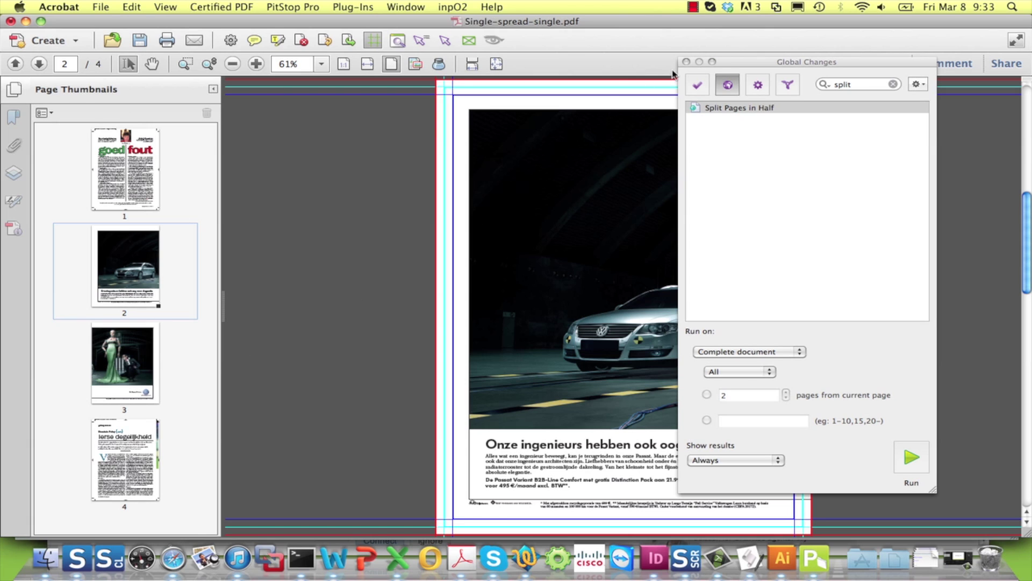
click(686, 62)
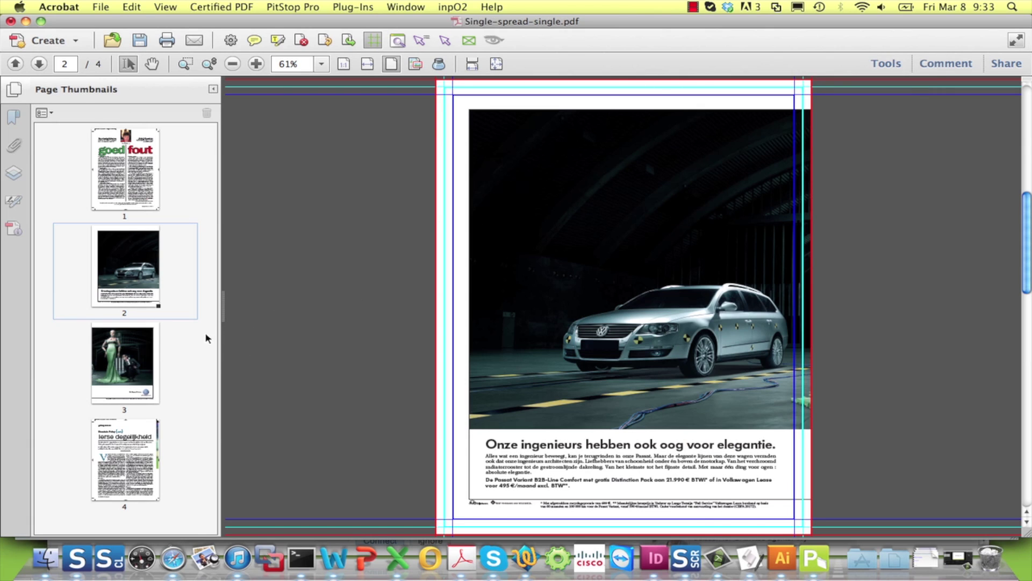
click(152, 270)
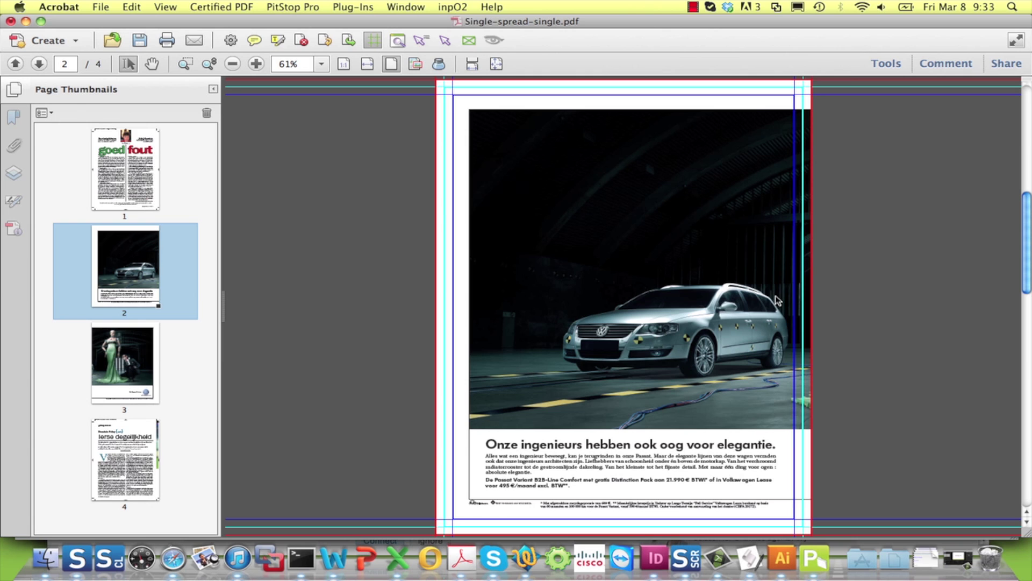
click(122, 357)
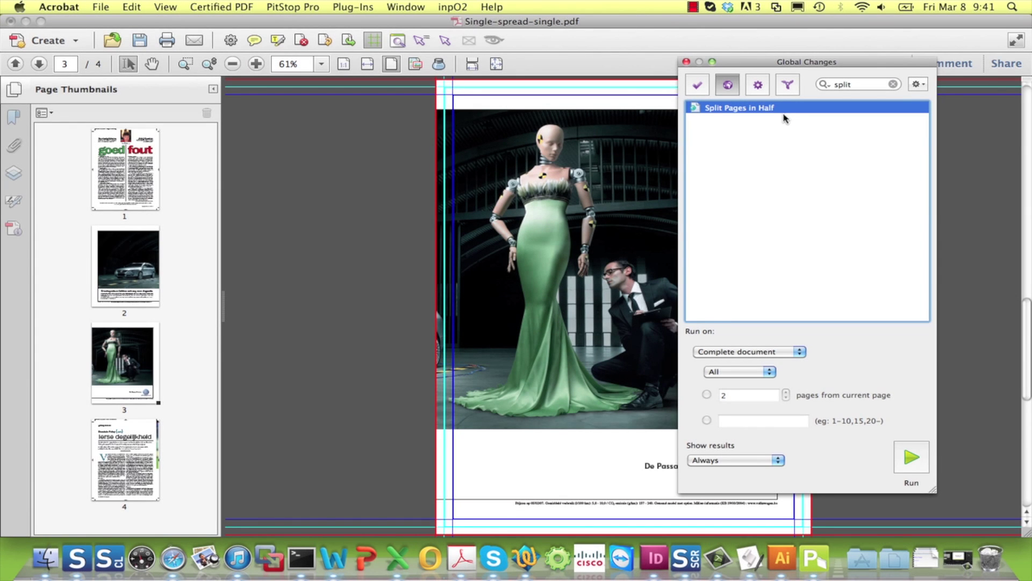
- Save the Split Pages in Half change as the action list 'Split Pages in Half Landscape'
right_click(784, 111)
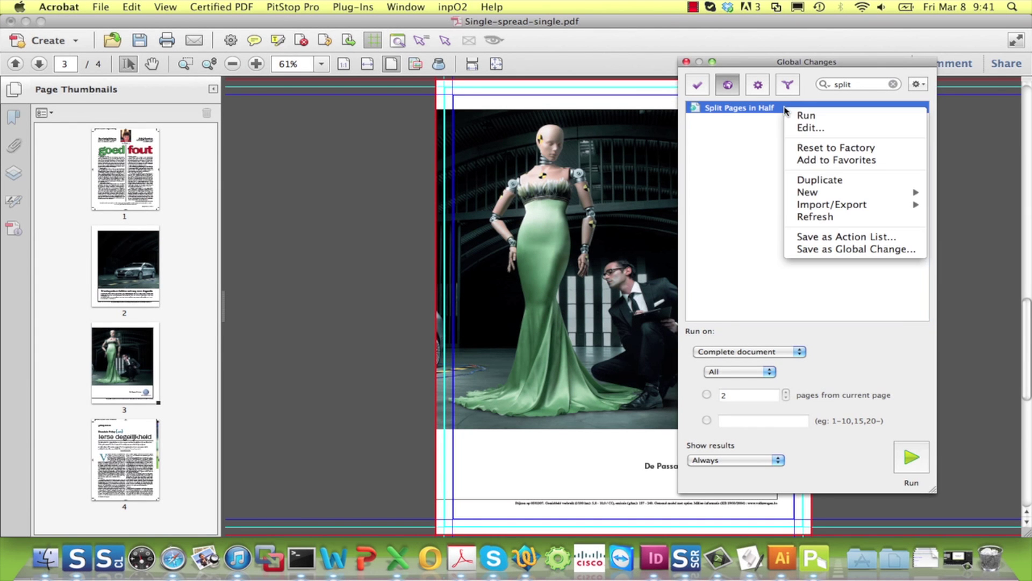
click(830, 238)
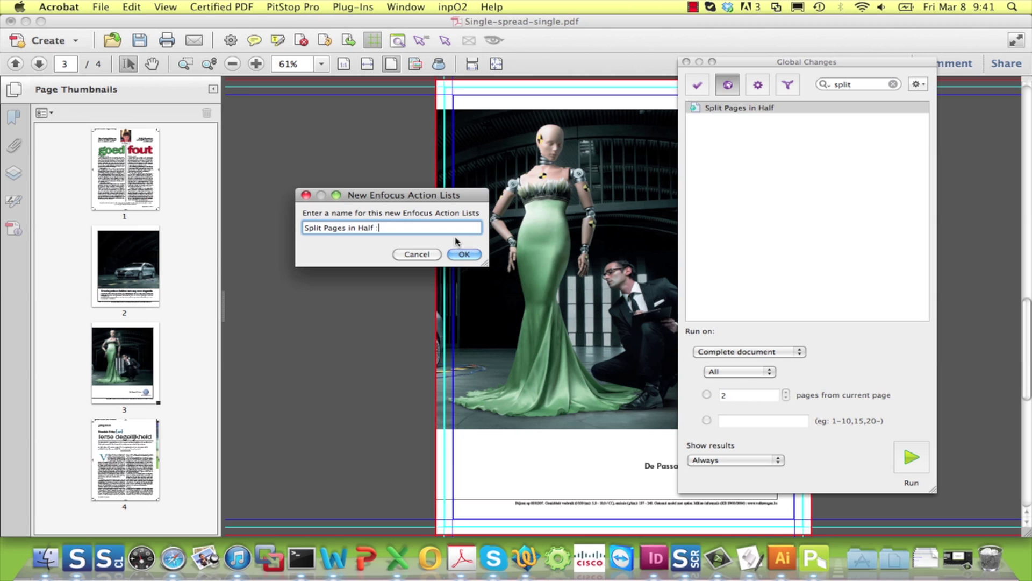
text(Landscape)
key(Return)
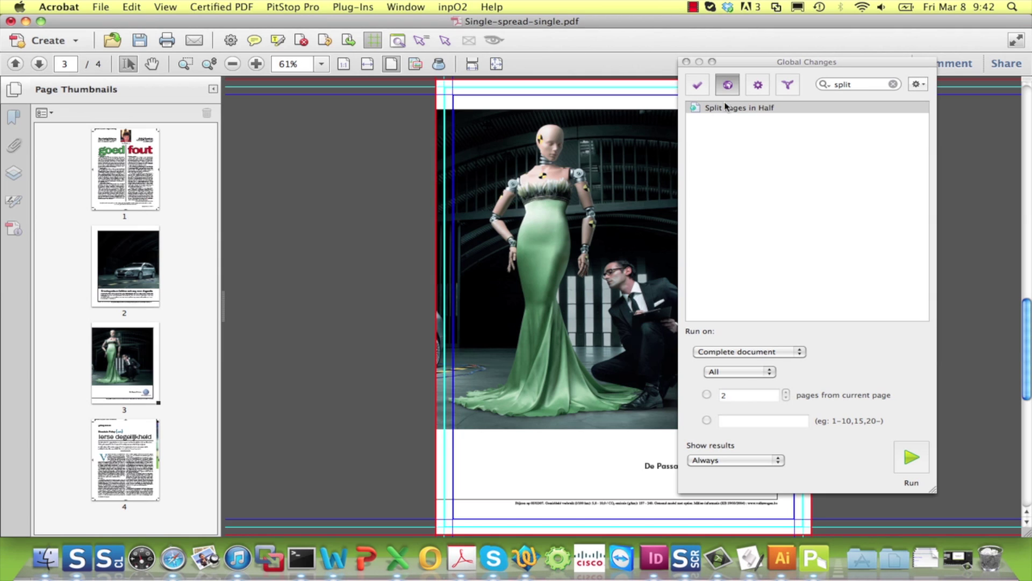
- Open the new Split Pages in Half Landscape action list and inspect its split step settings
click(756, 92)
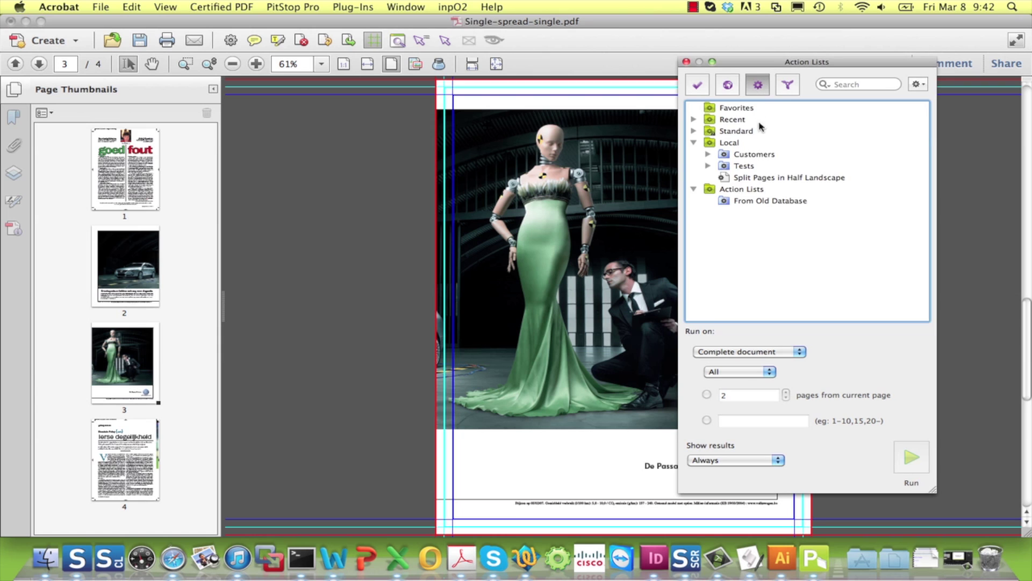
click(760, 182)
double_click(761, 181)
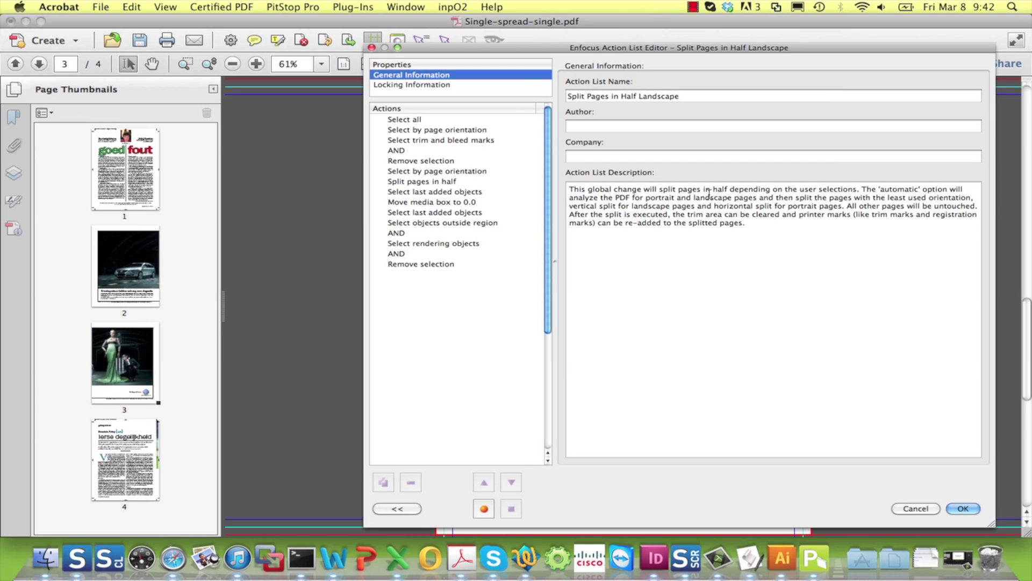
click(432, 184)
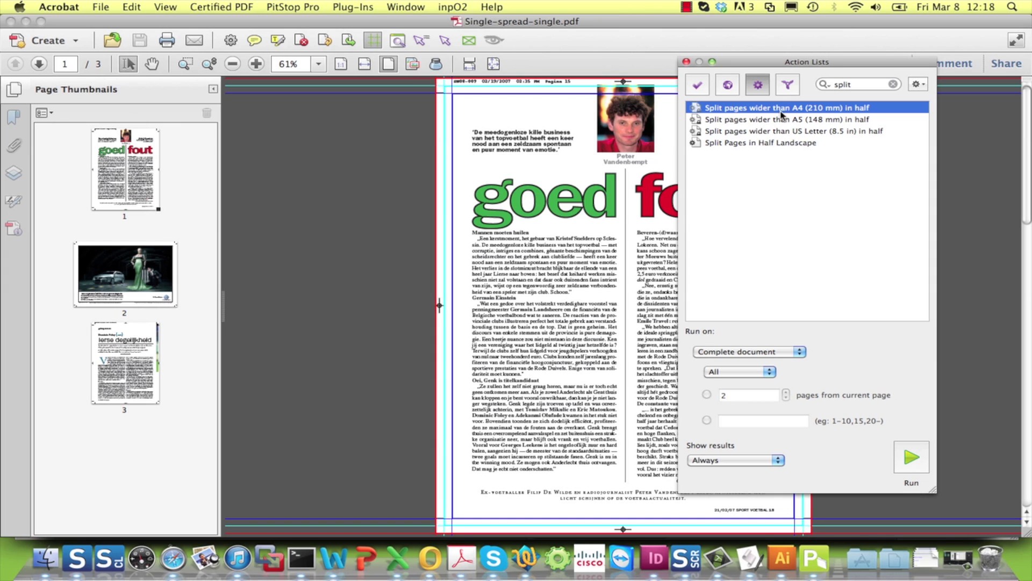
- Open the A4 (210 mm) split action list and view its Select by page size and Crop images steps
double_click(783, 108)
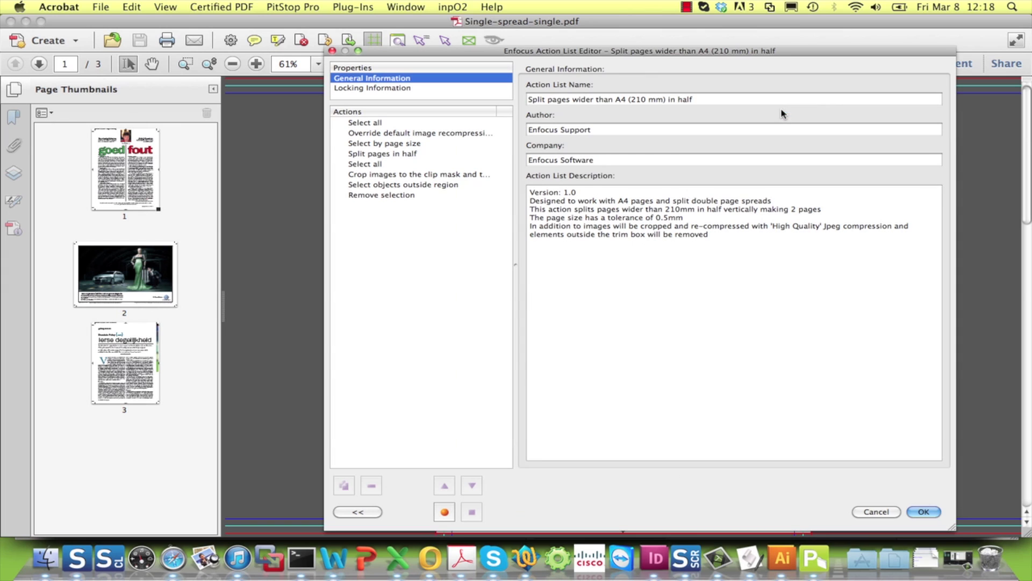
click(380, 144)
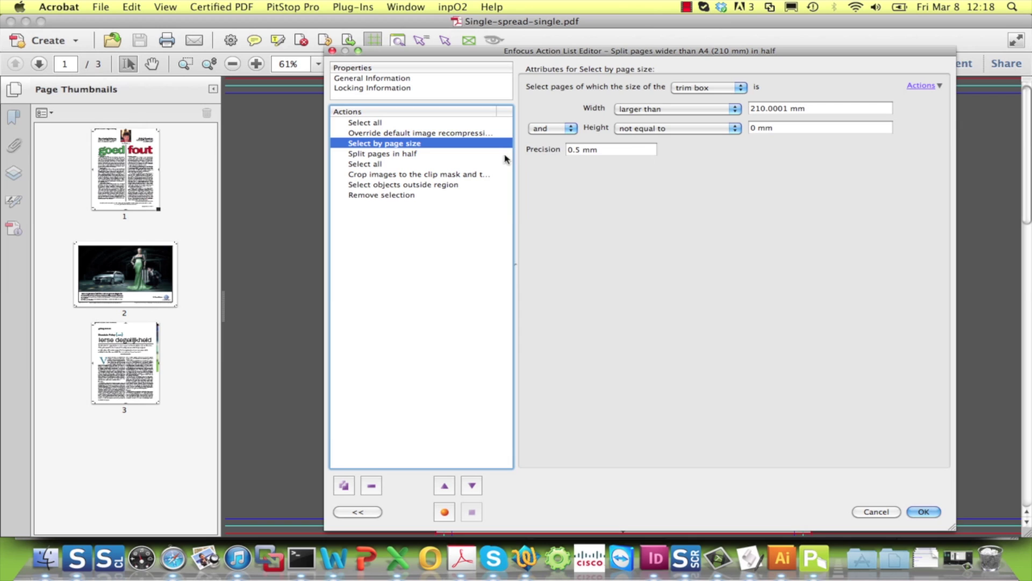
click(378, 176)
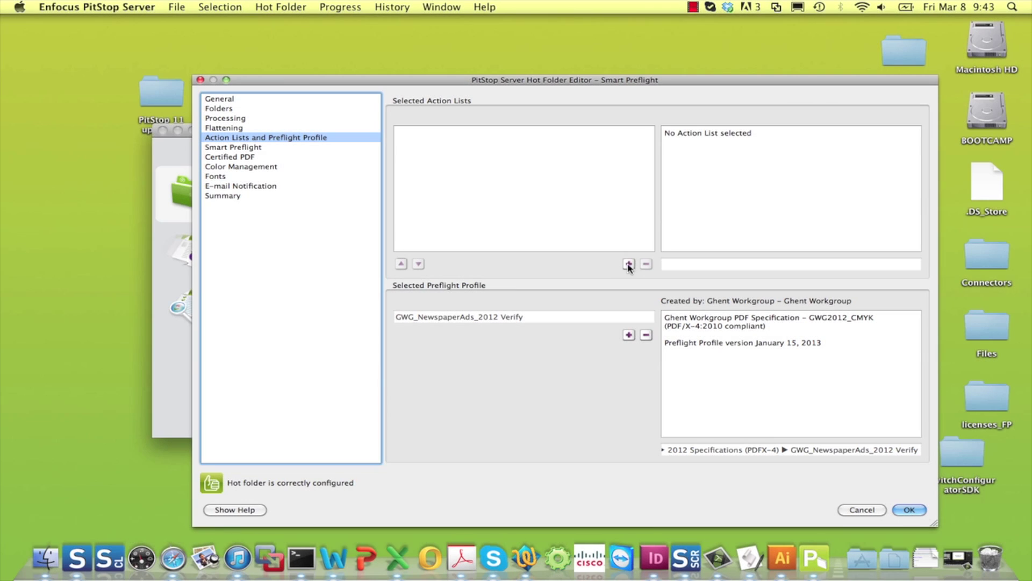
- Search 'split' and add Split Pages in Half Landscape to the hot folder's action lists
click(629, 263)
click(858, 135)
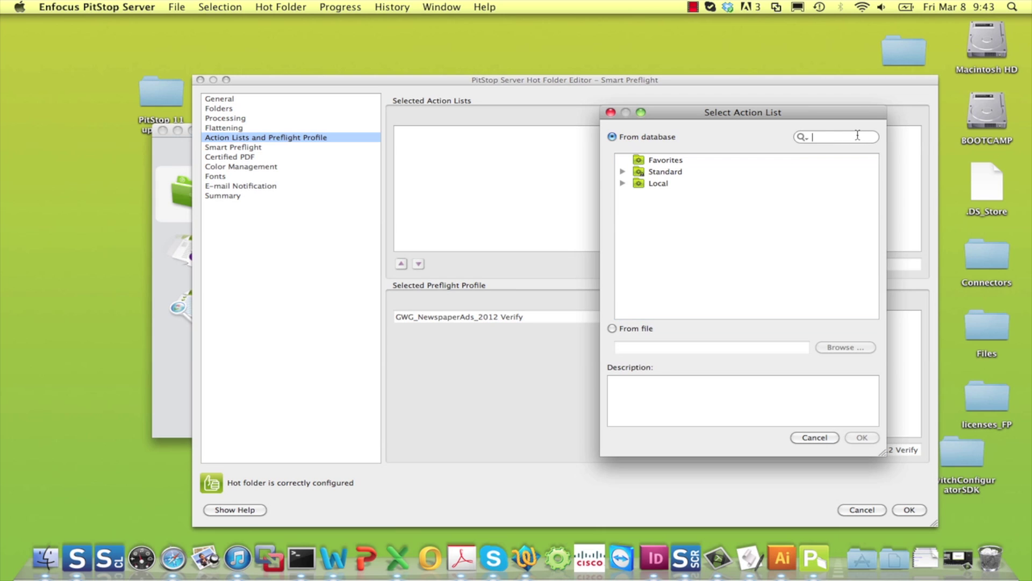
text(split)
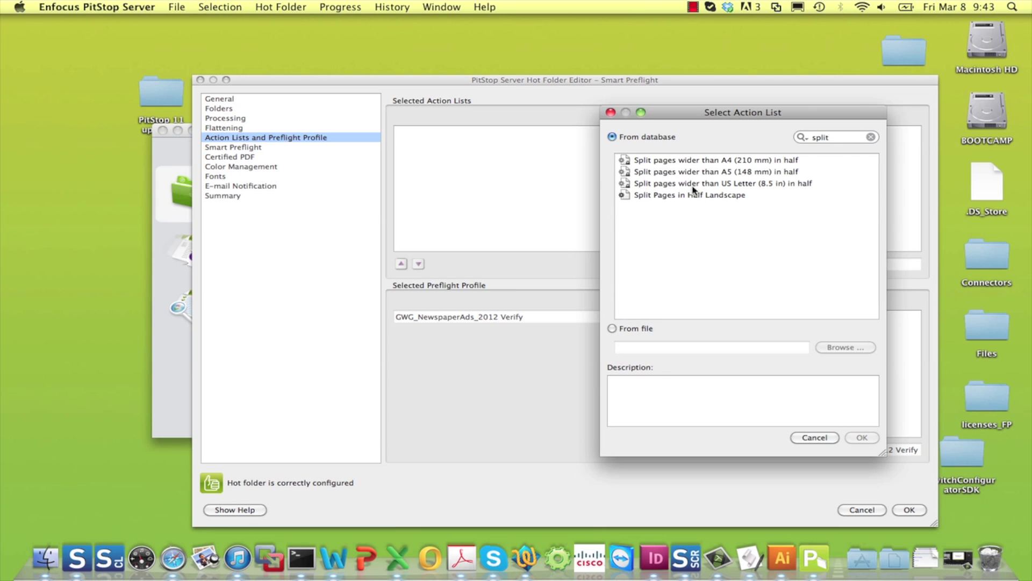
click(701, 195)
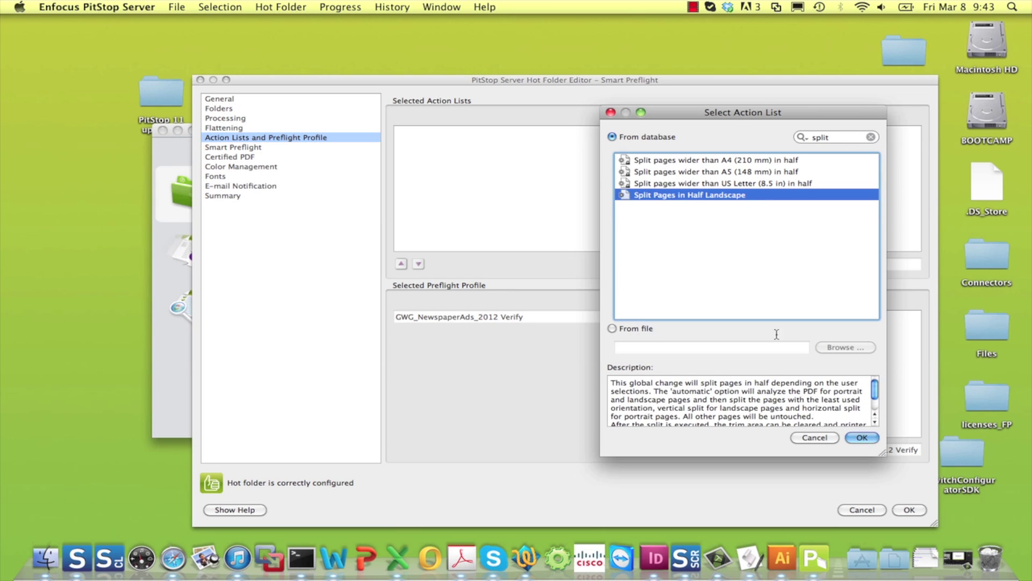
click(869, 437)
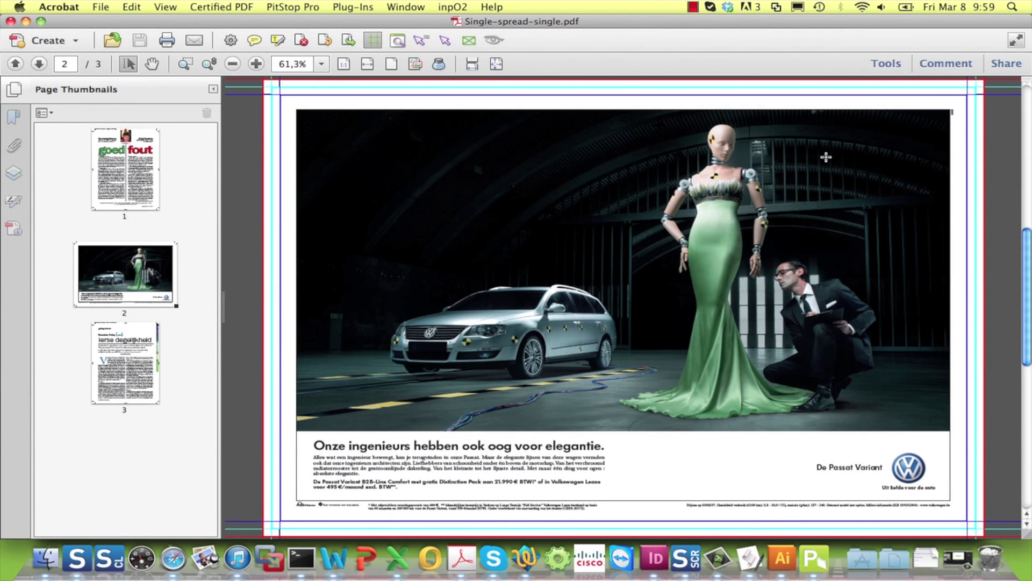
- Open Split Pages in Half Landscape Arabic, inspect its 180° and back-to-0° rotation steps, then close it
click(278, 5)
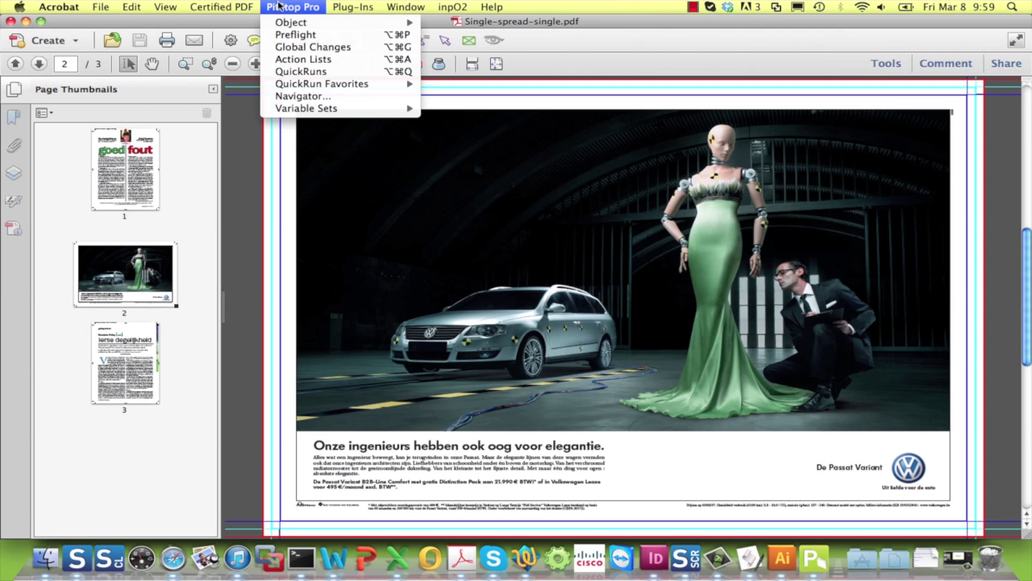
click(305, 66)
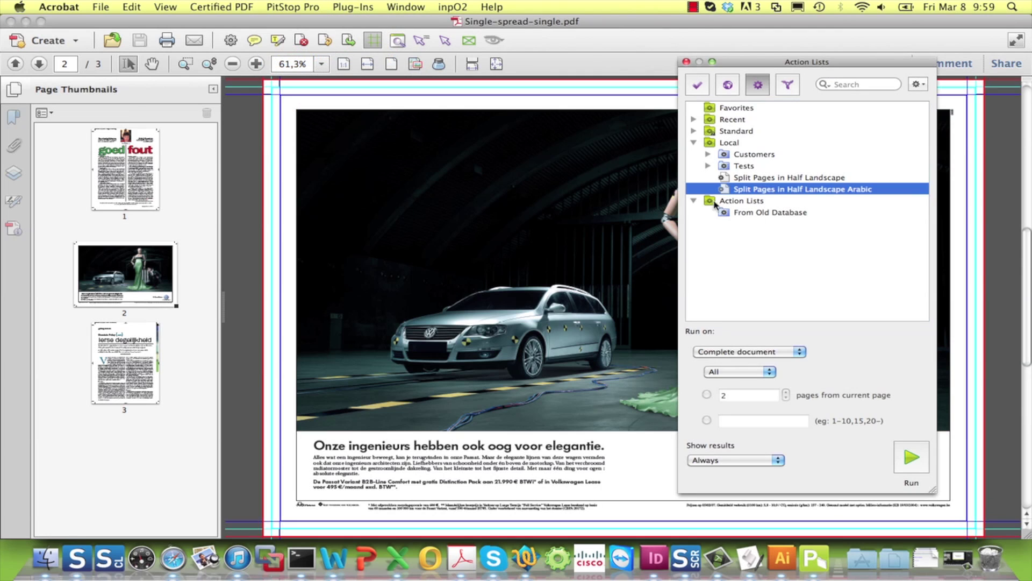
double_click(865, 190)
click(374, 135)
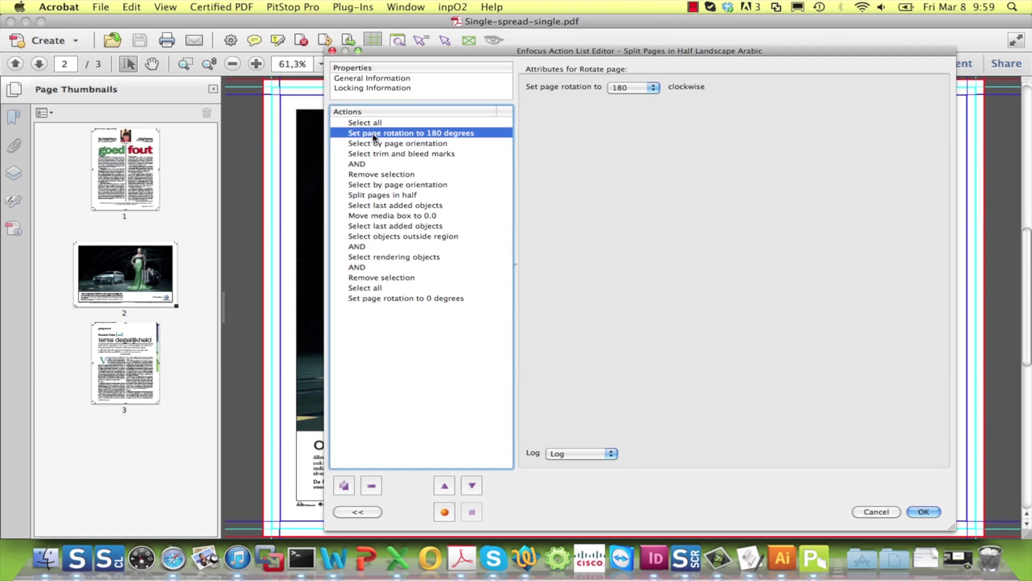
click(373, 290)
click(376, 299)
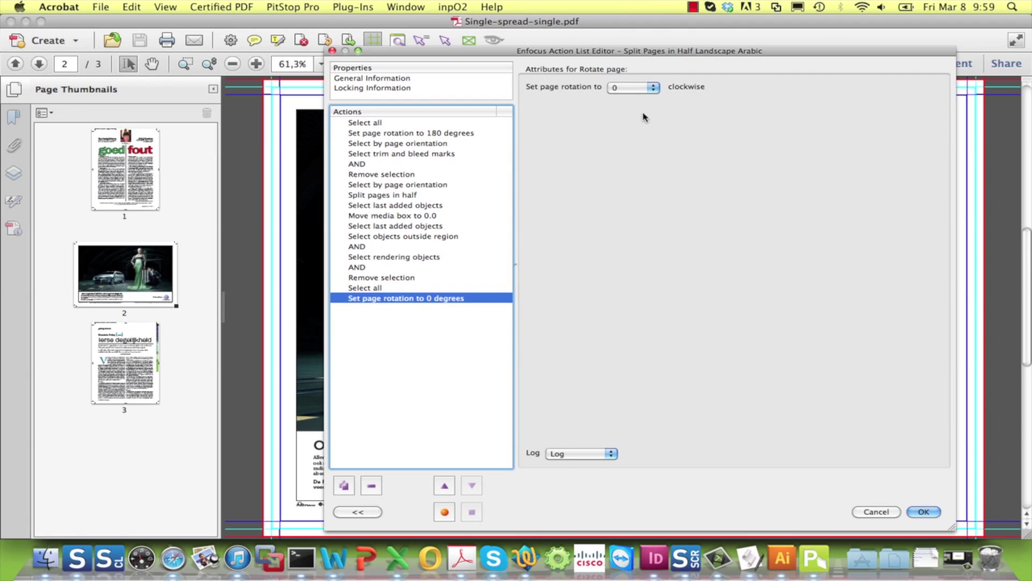
click(923, 512)
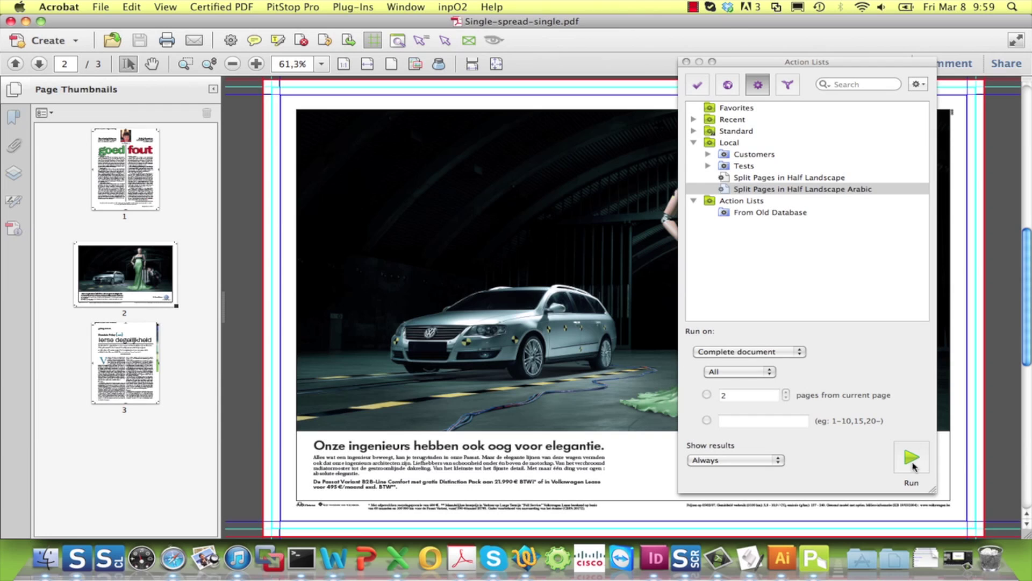
- Run Split Pages in Half Landscape Arabic on the document and close the Navigator report
click(909, 458)
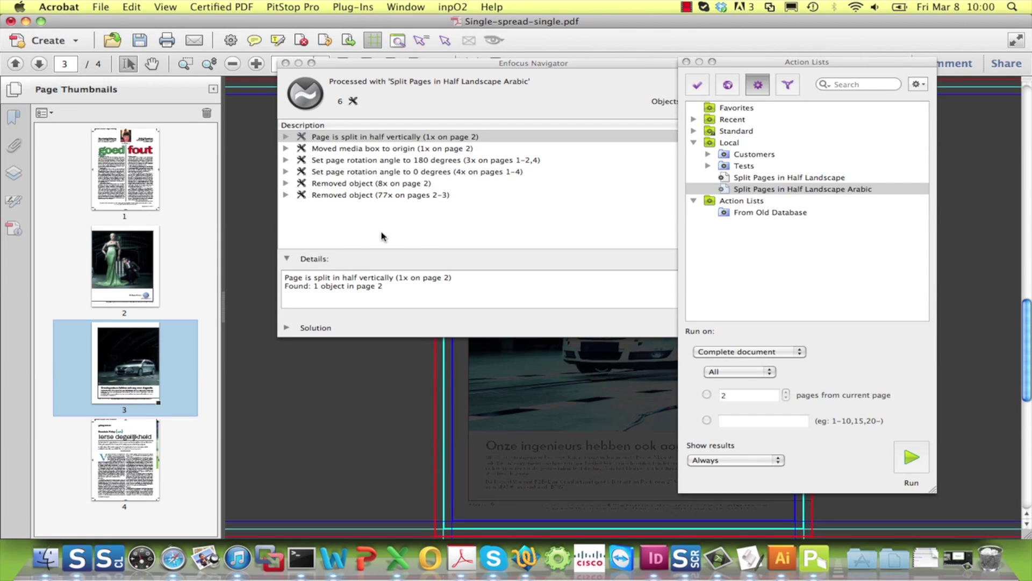
click(286, 63)
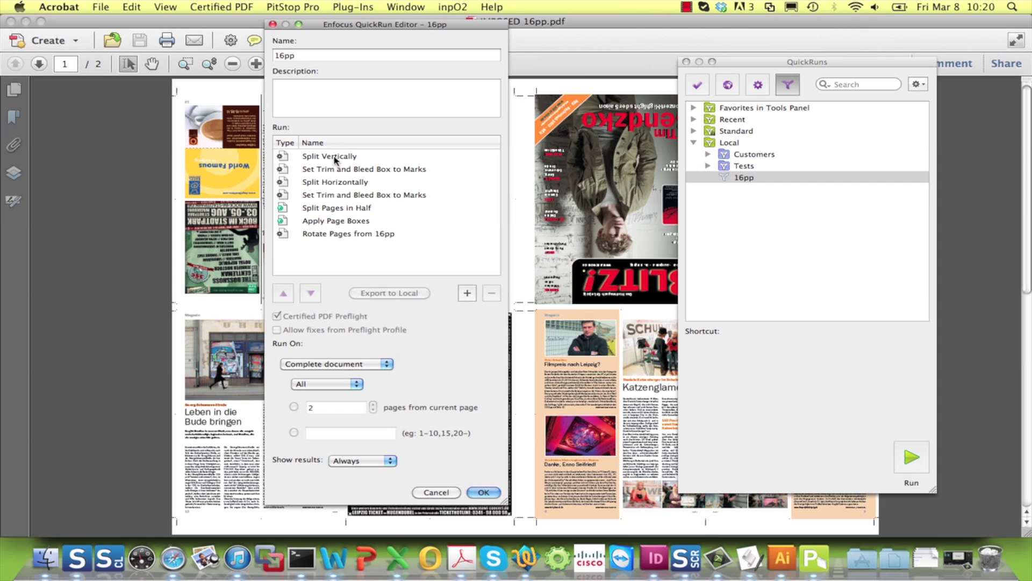
- Review the 16pp QuickRun's Split Vertically and trim-box steps, then run 16pp on IMPOSED 16pp.pdf
click(337, 158)
click(334, 171)
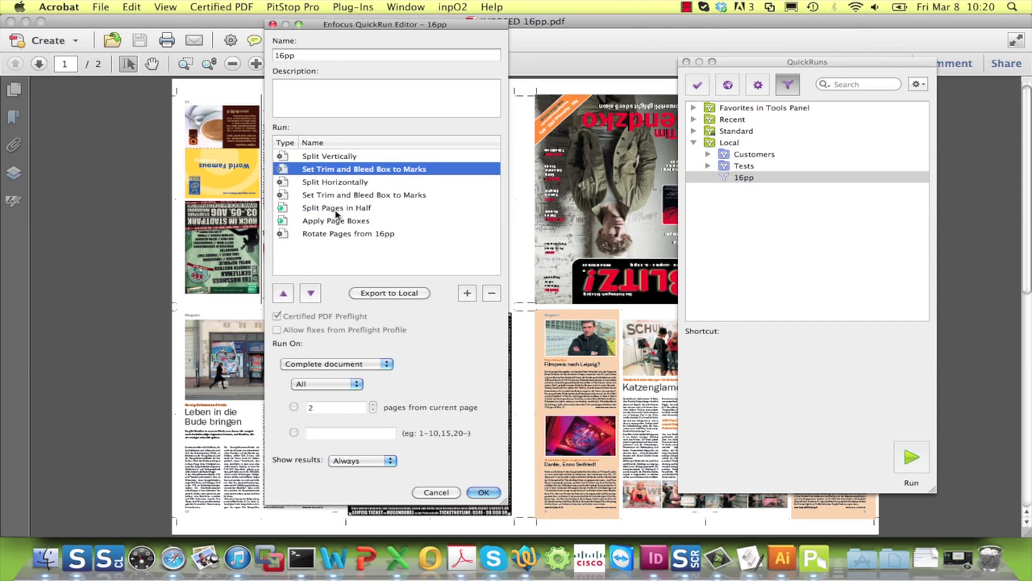
click(452, 496)
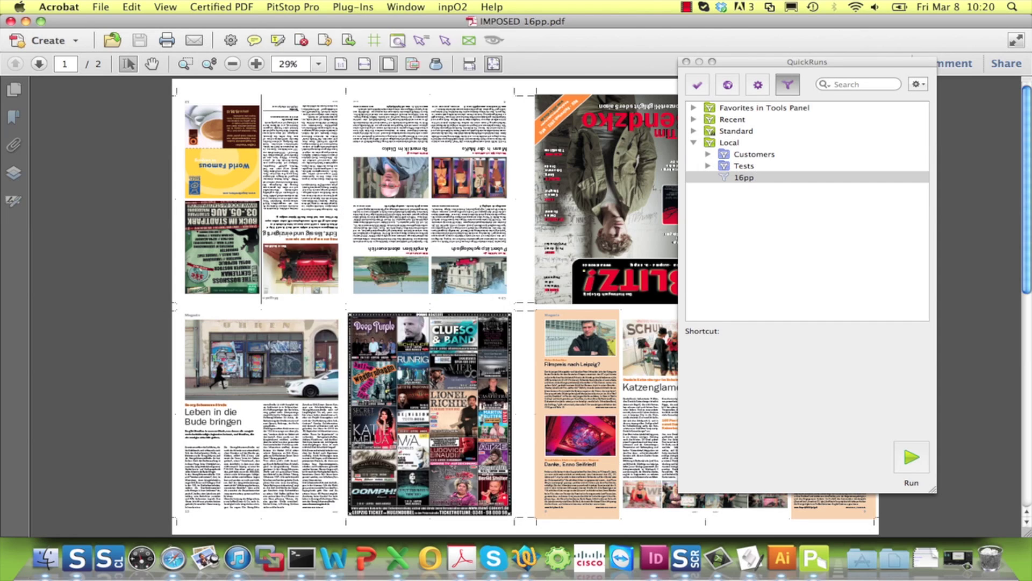
click(737, 180)
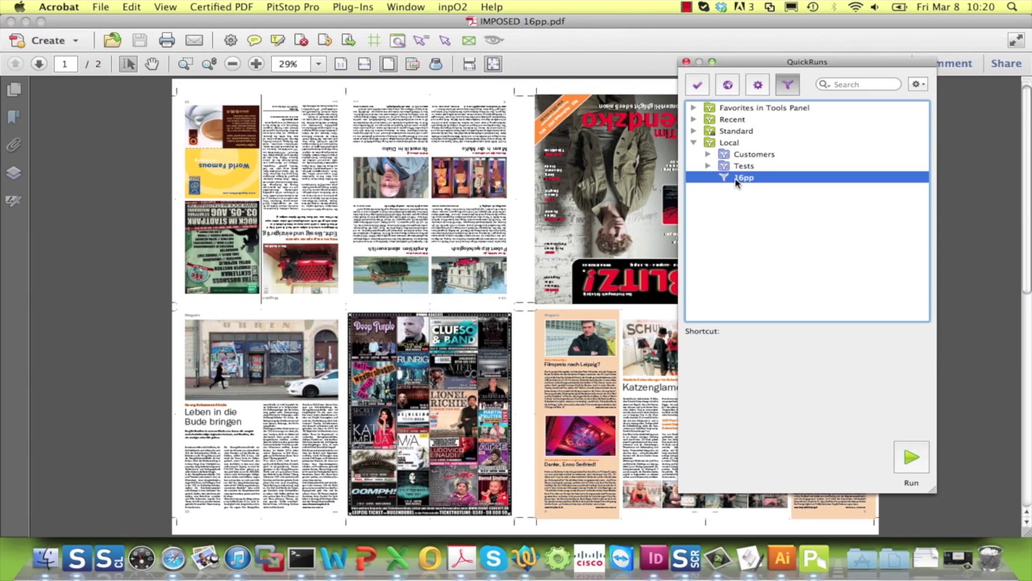
click(909, 462)
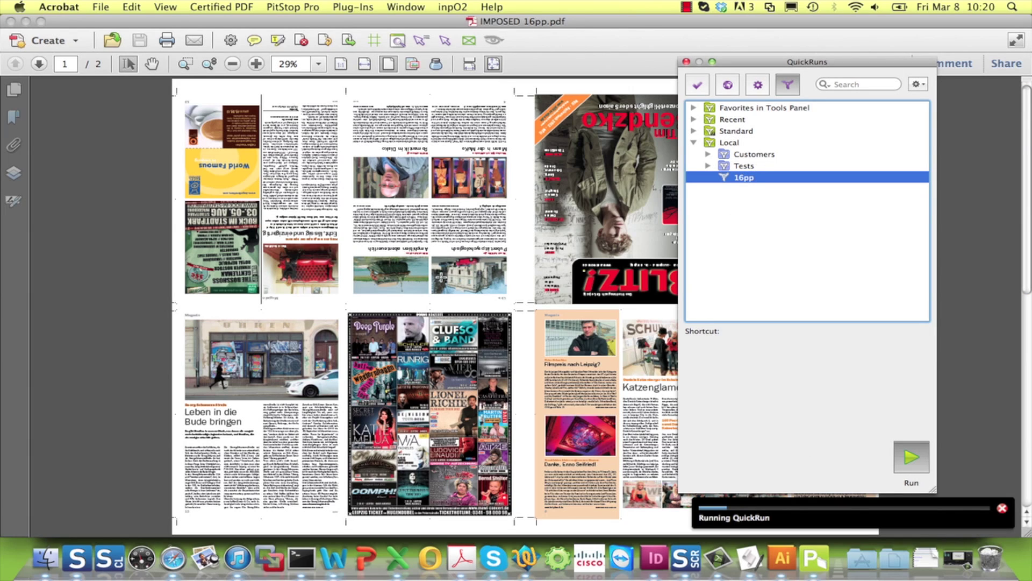